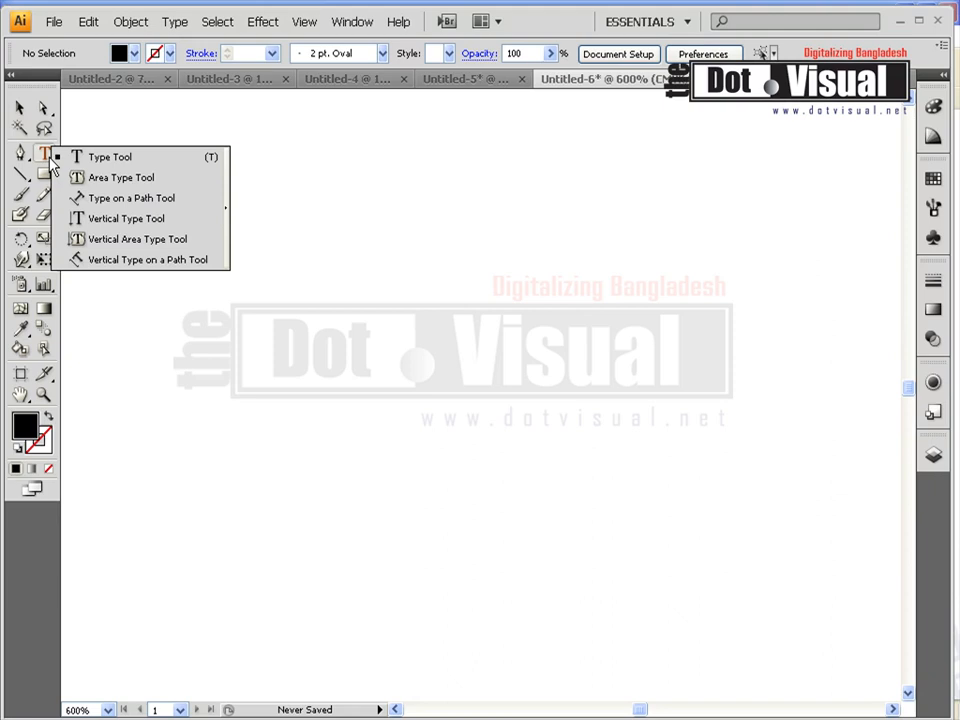
- Create a point text object reading "This is my Text" in the upper part of the blank canvas using the Type tool
click(52, 160)
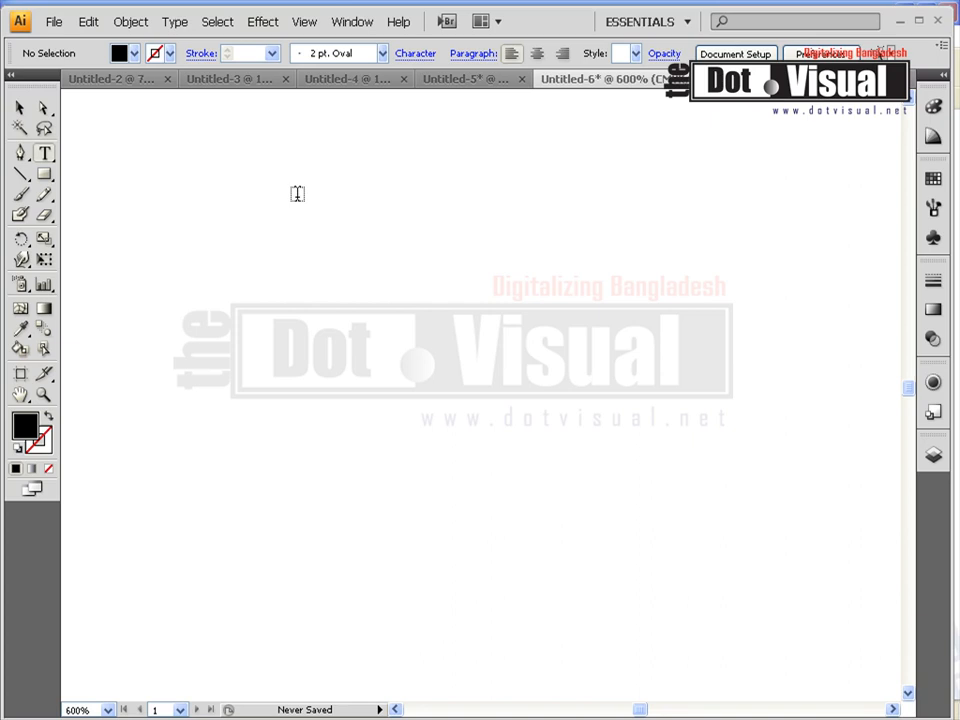
click(20, 108)
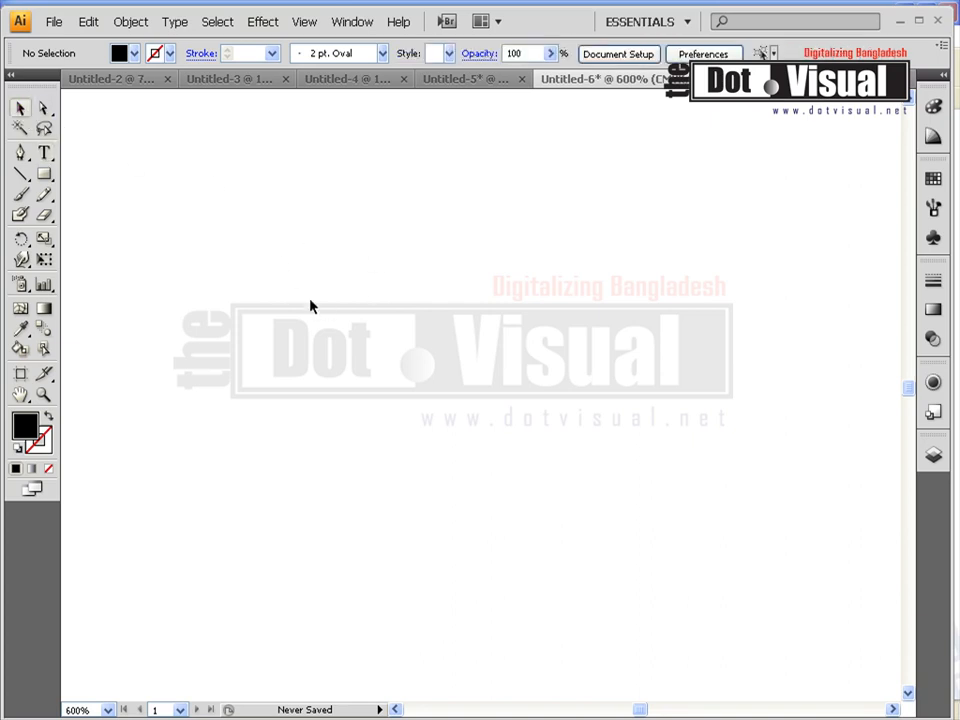
click(44, 152)
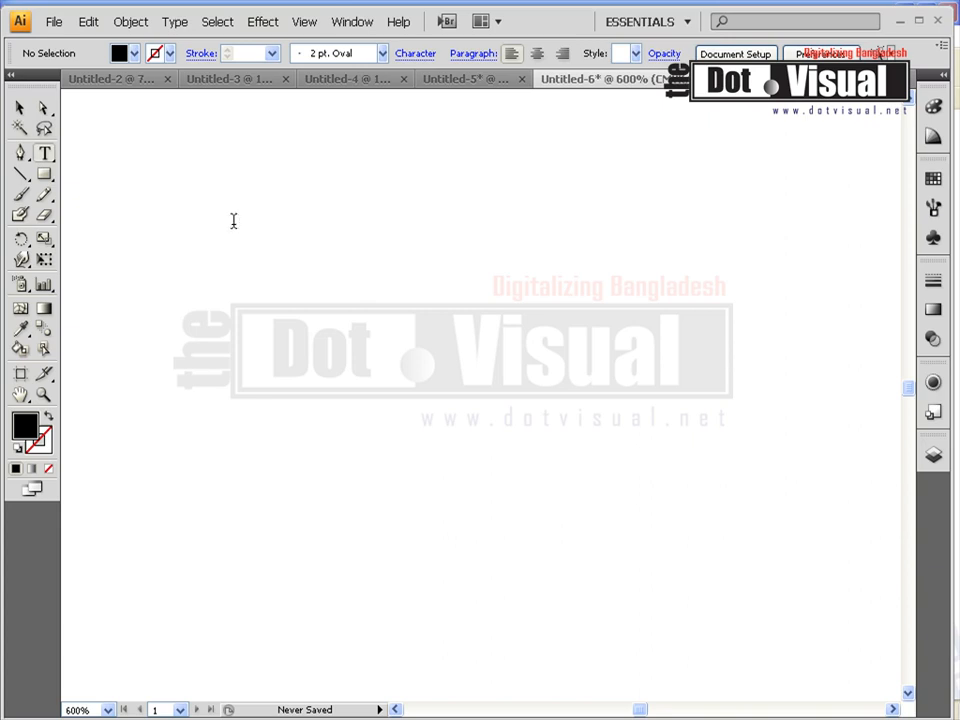
click(233, 220)
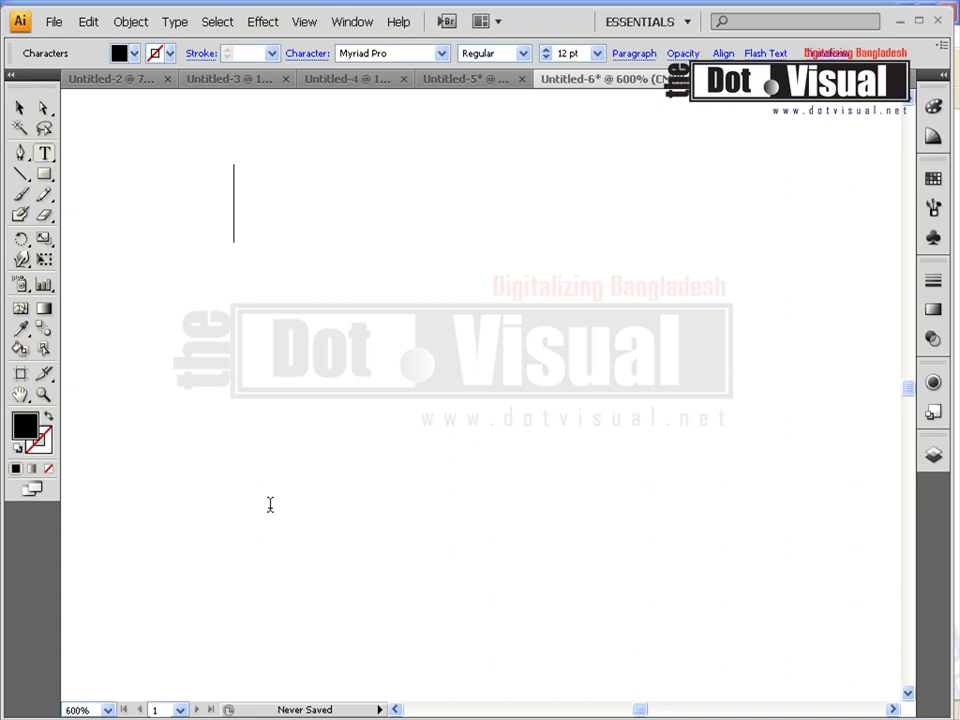
text(This i)
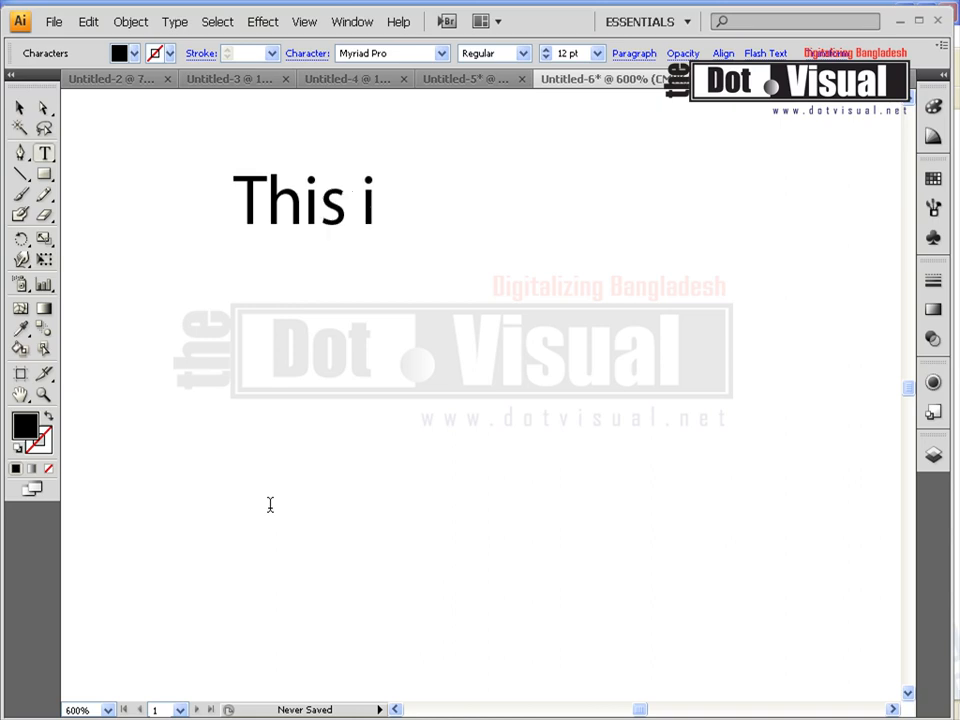
text(s my Text)
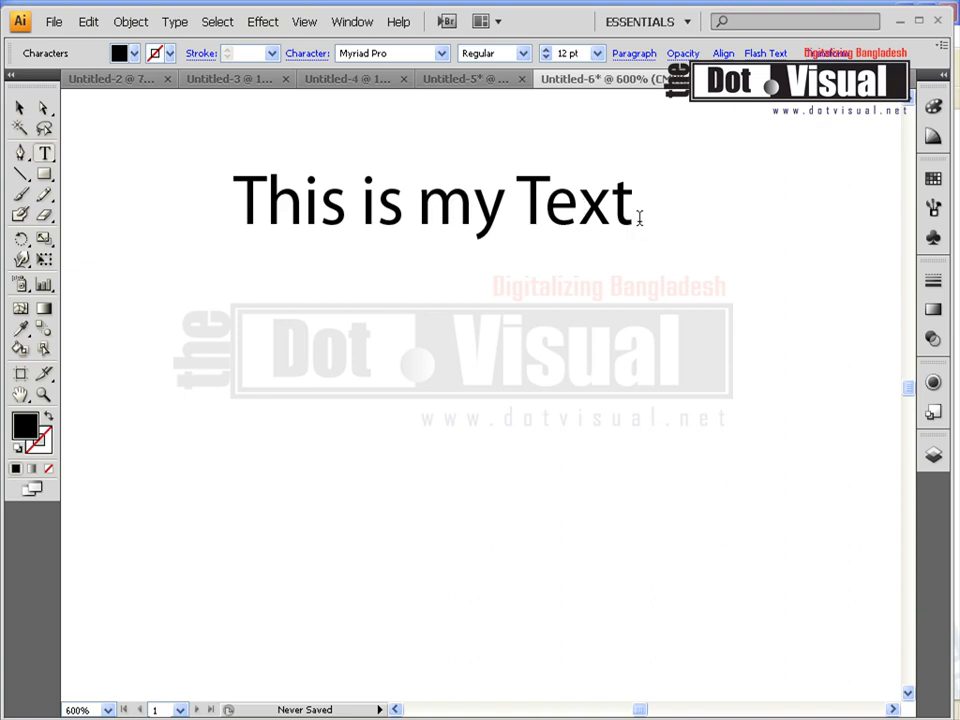
text(b)
key(BackSpace)
click(20, 110)
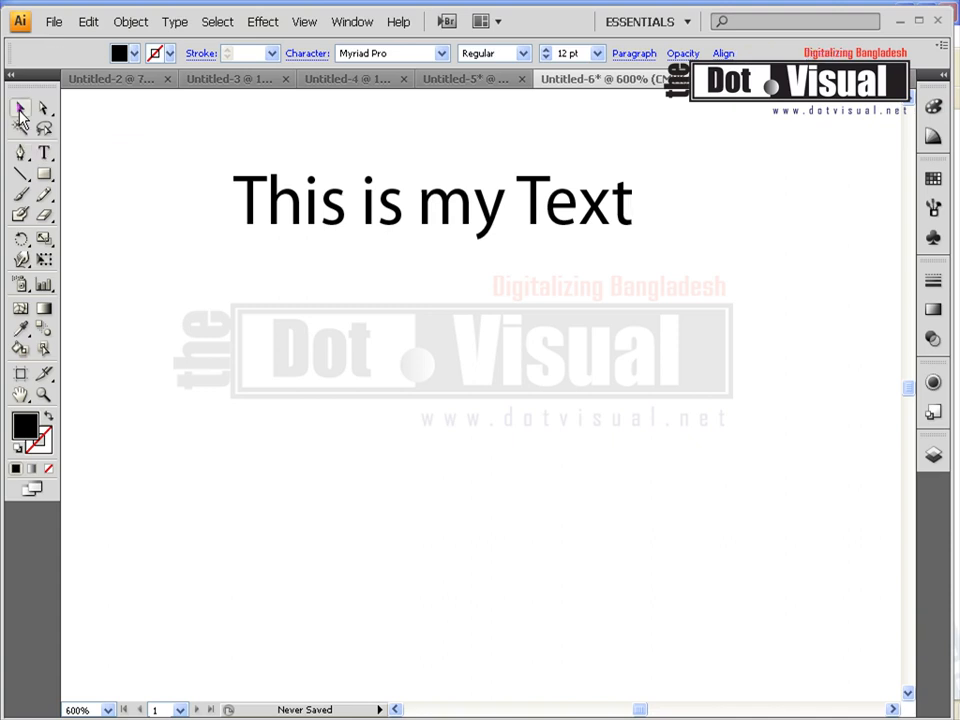
click(657, 313)
click(558, 197)
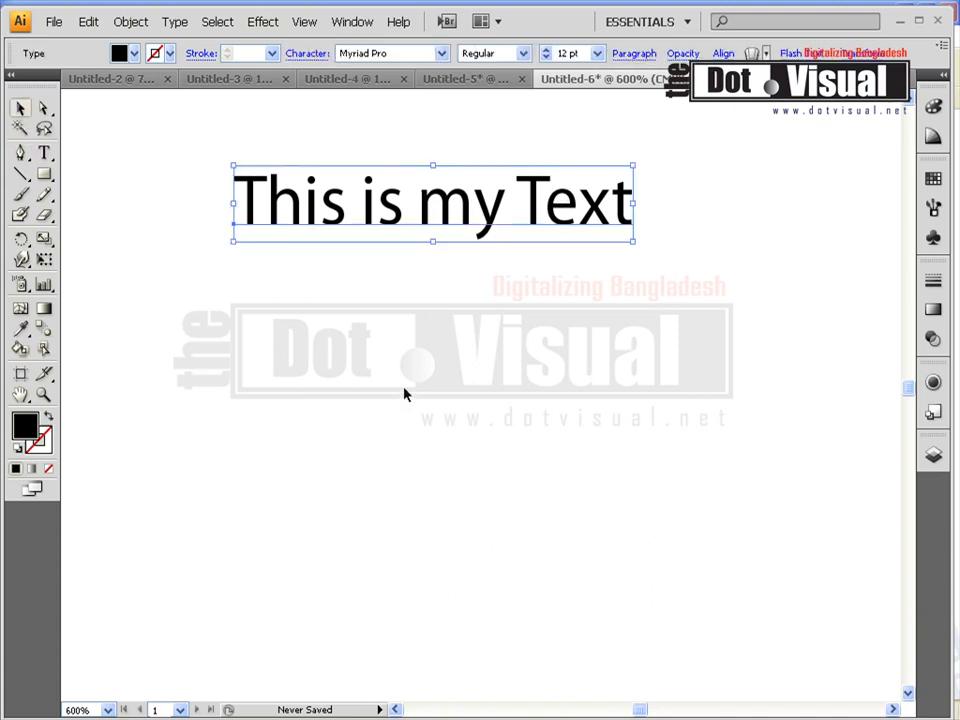
click(401, 301)
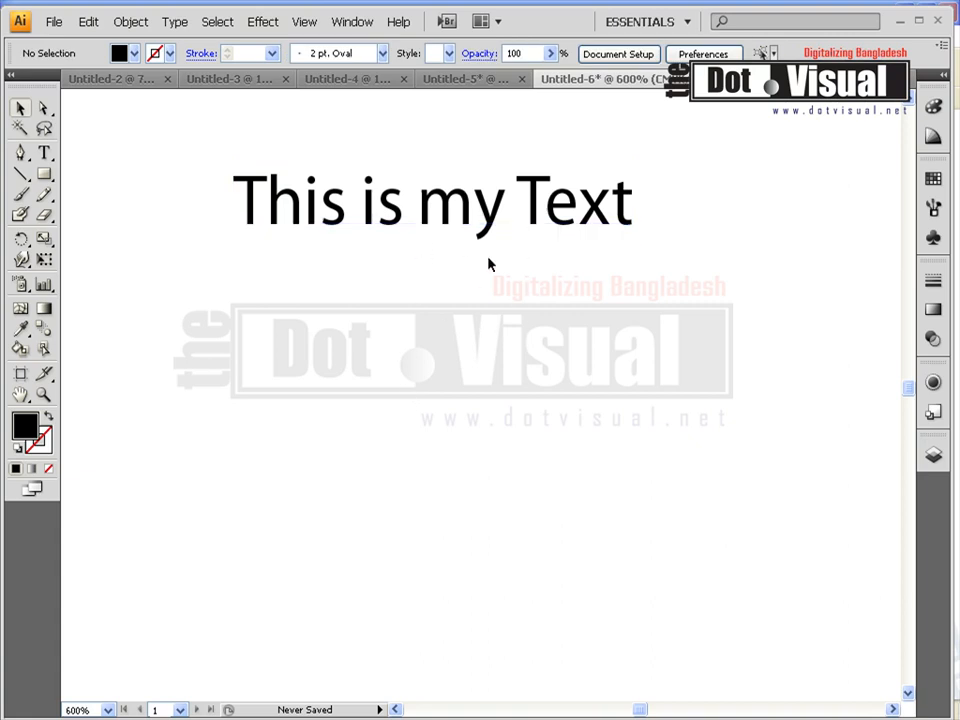
- Edit the text object by appending "1" so that it reads "This is my Text1", and deselect it
double_click(322, 210)
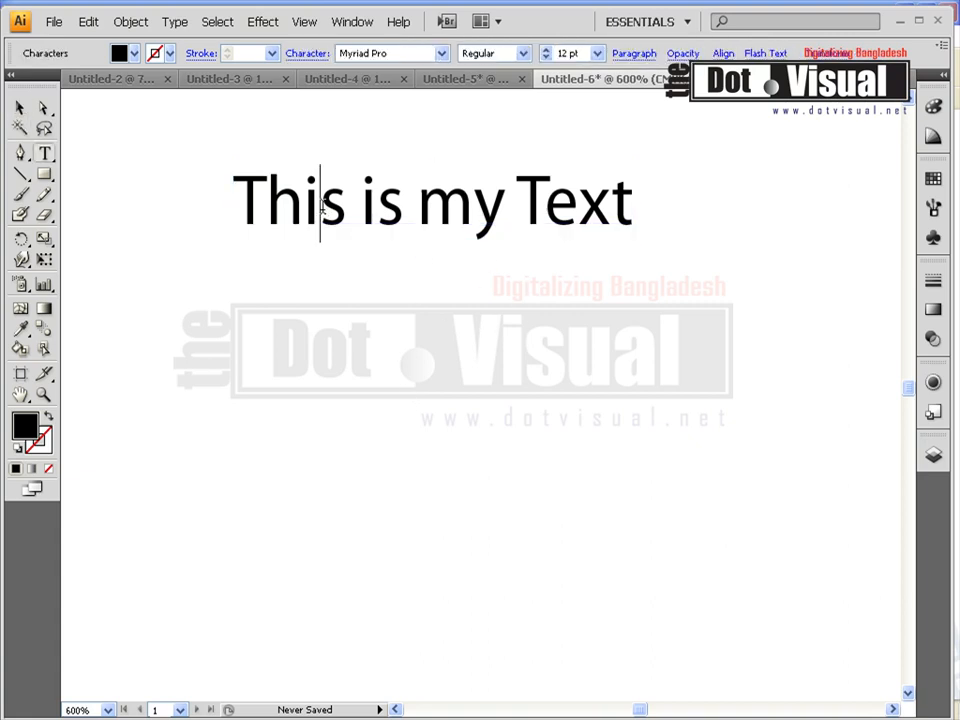
drag(420, 207, 801, 207)
key(Right)
text(1)
key(Escape)
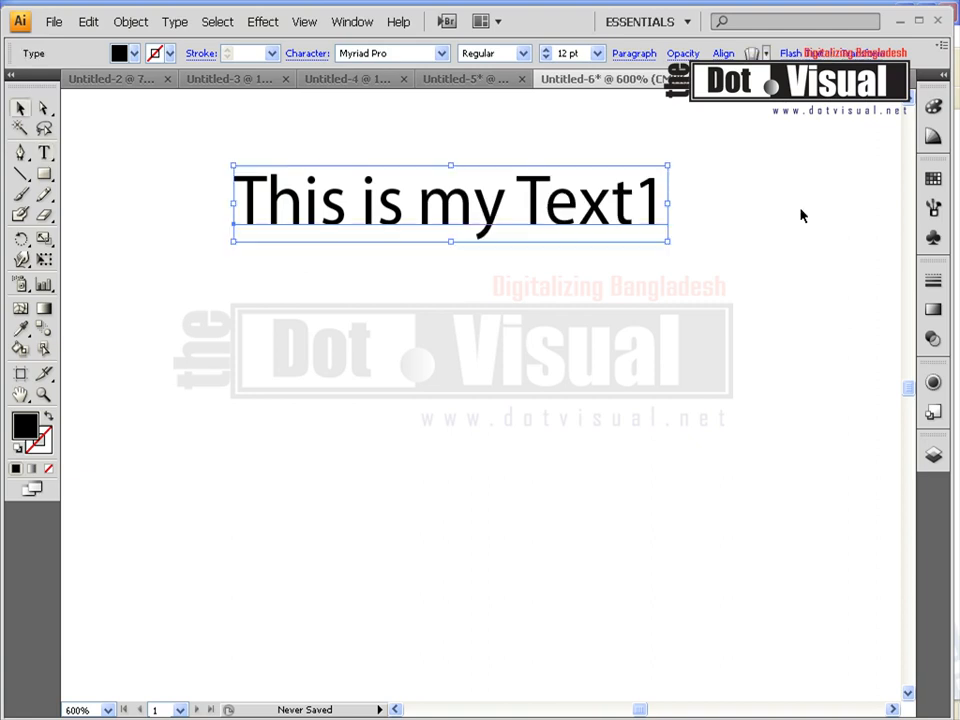
click(491, 333)
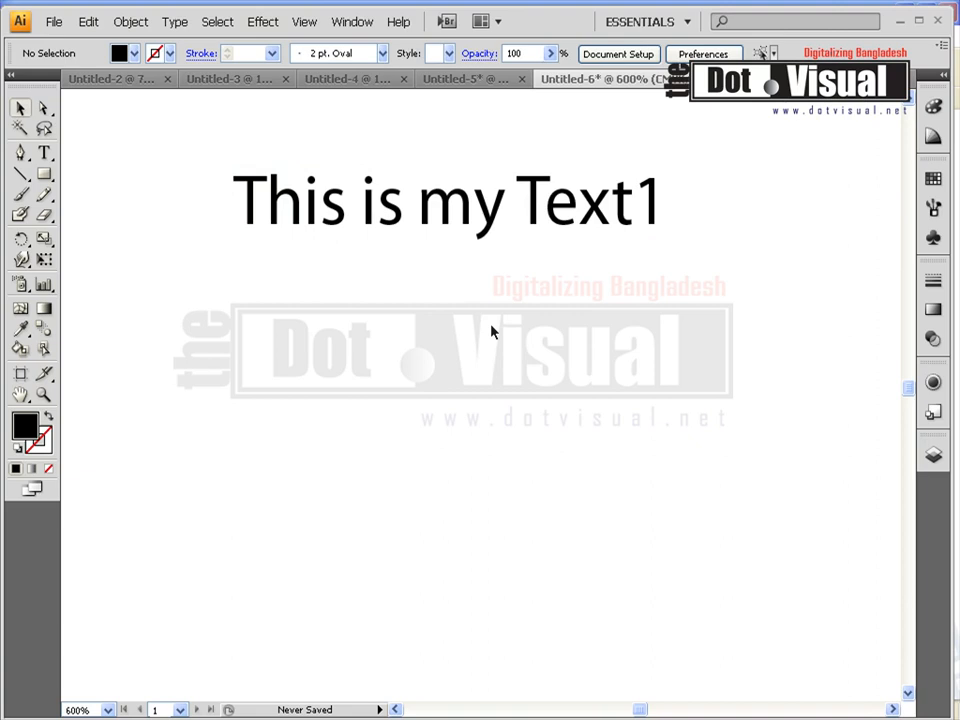
- Select the "This is my Text1" object and change its font to Cataneo BT
click(476, 222)
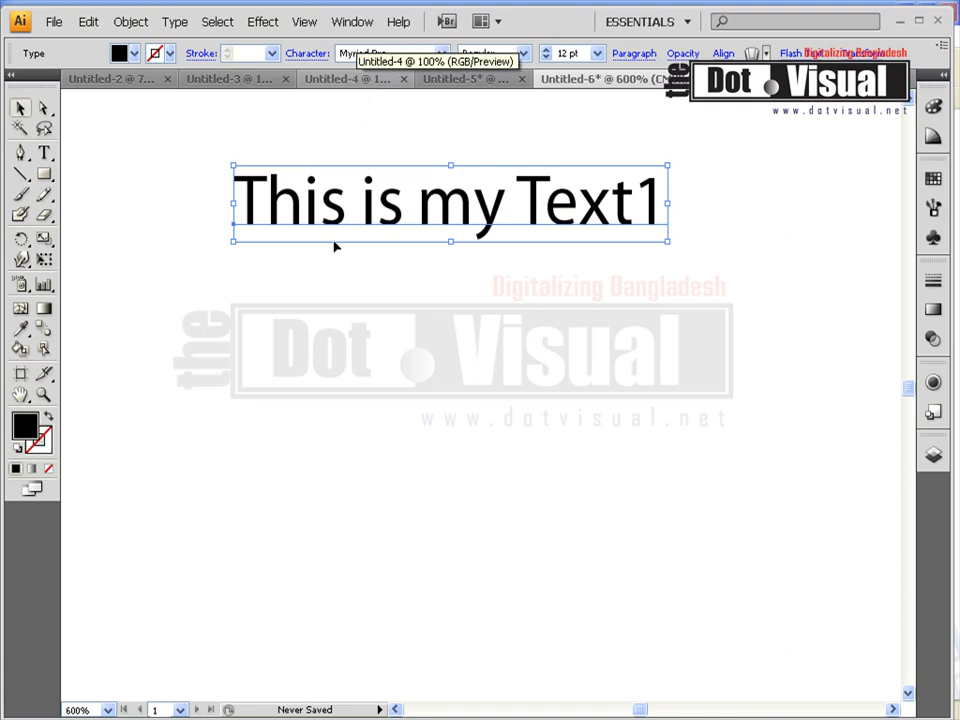
click(340, 388)
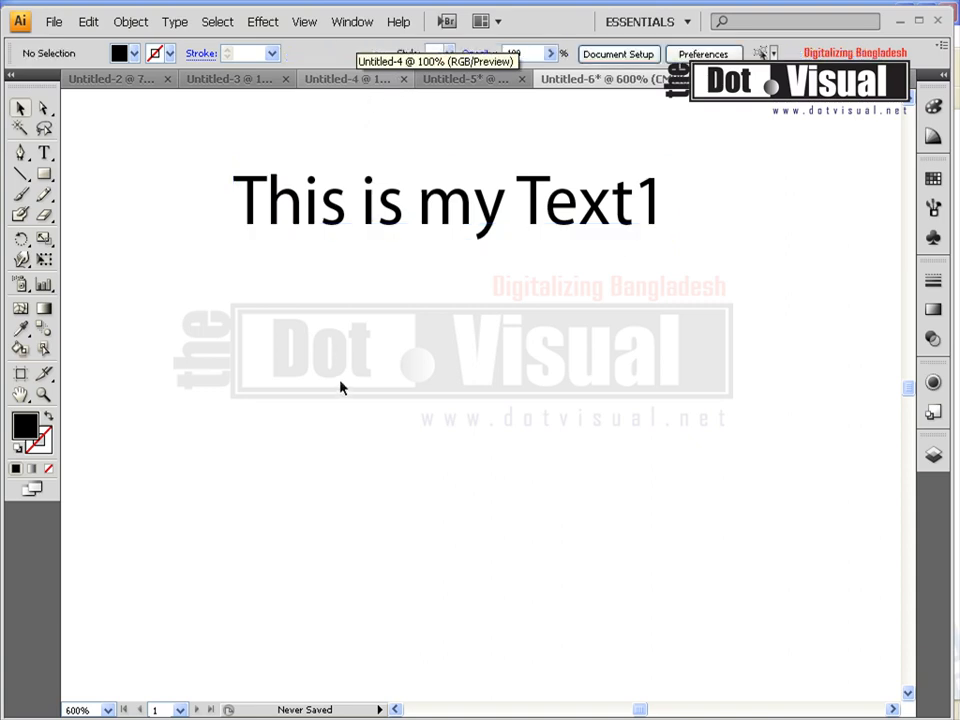
click(347, 212)
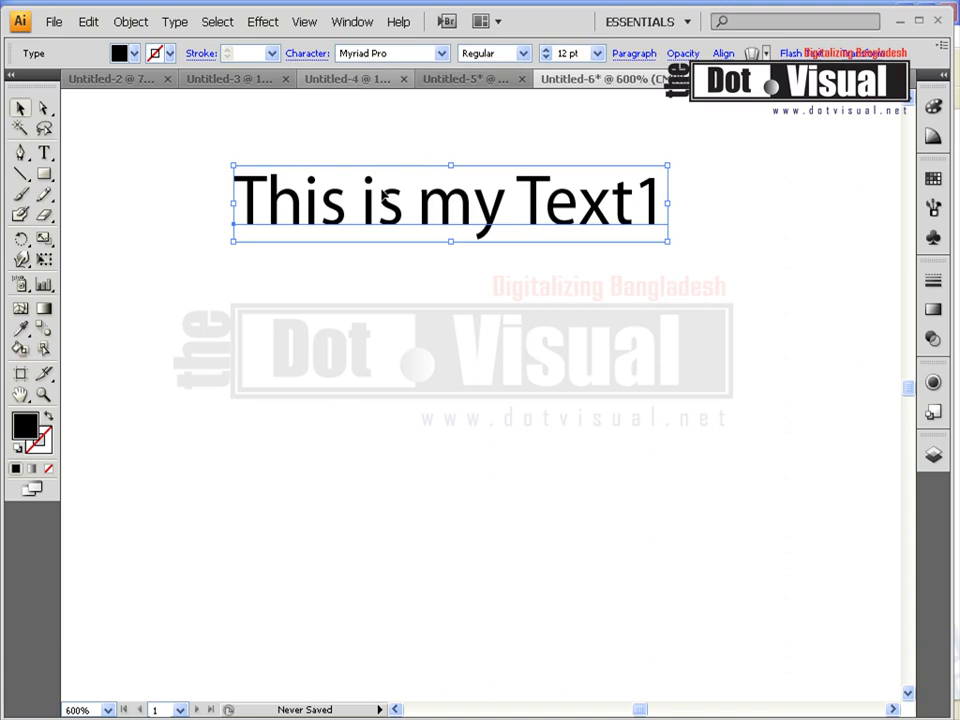
click(441, 53)
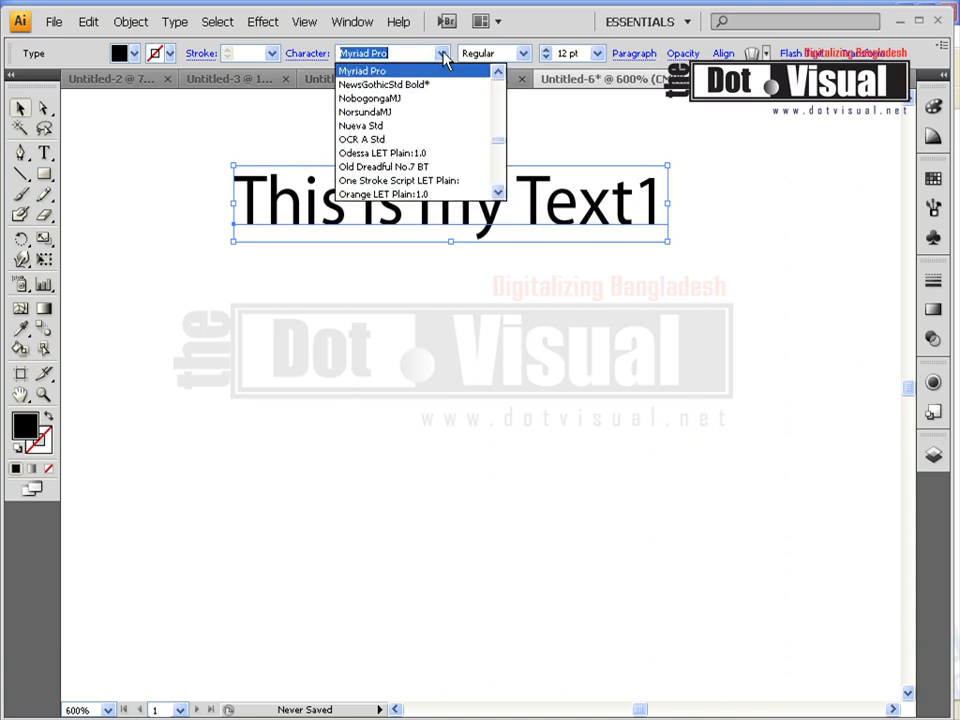
scroll(497, 122, up, 15)
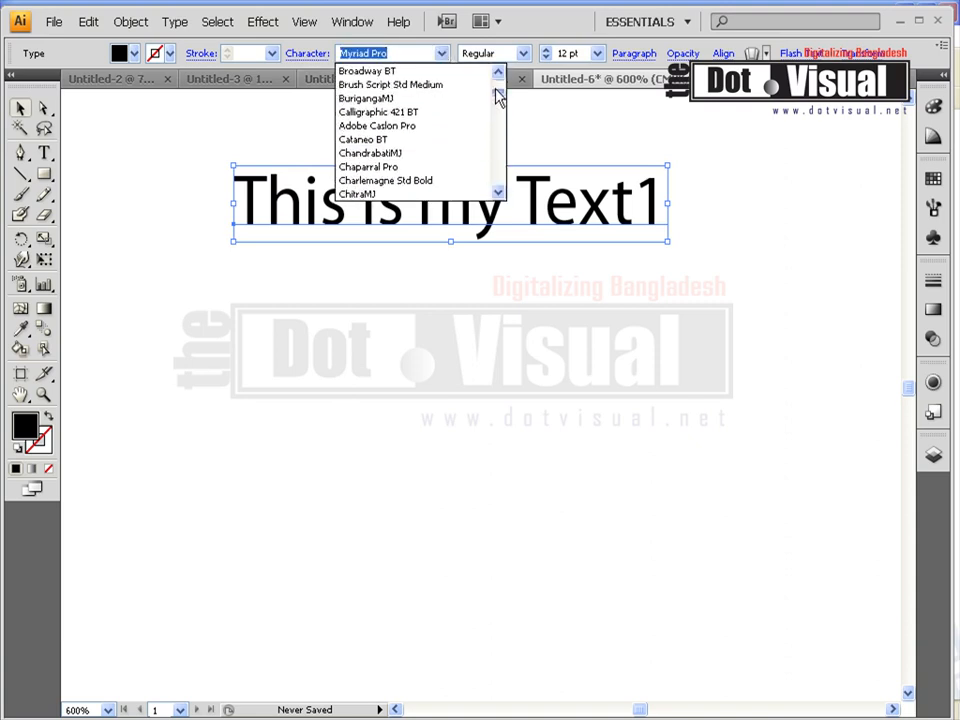
click(401, 148)
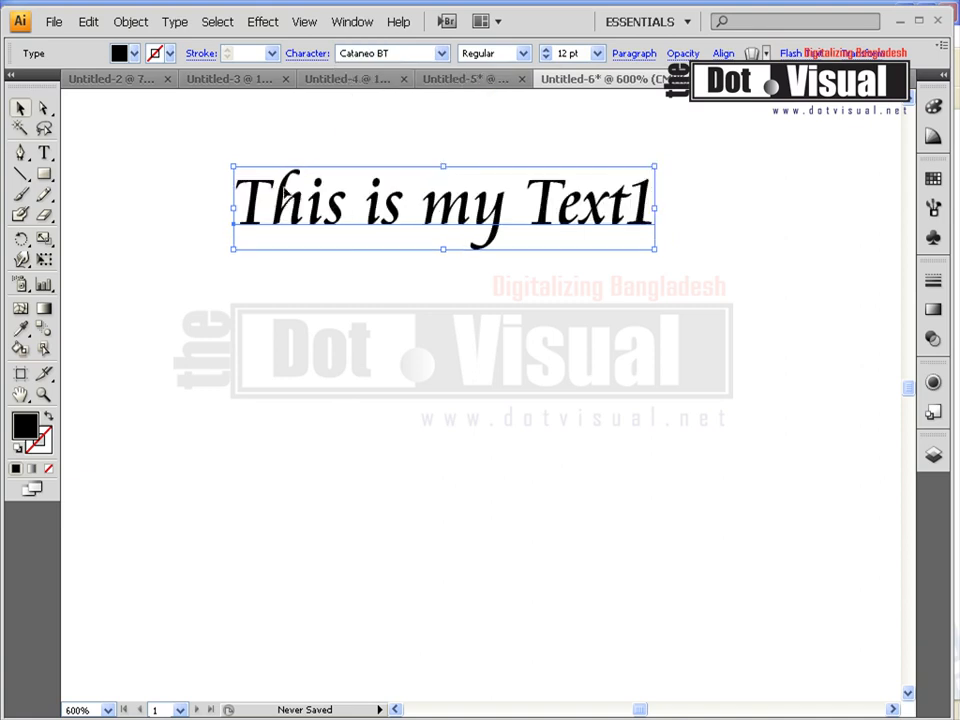
- Change the selected text's font to Cooper Std and its style to Black Italic
click(443, 53)
click(433, 152)
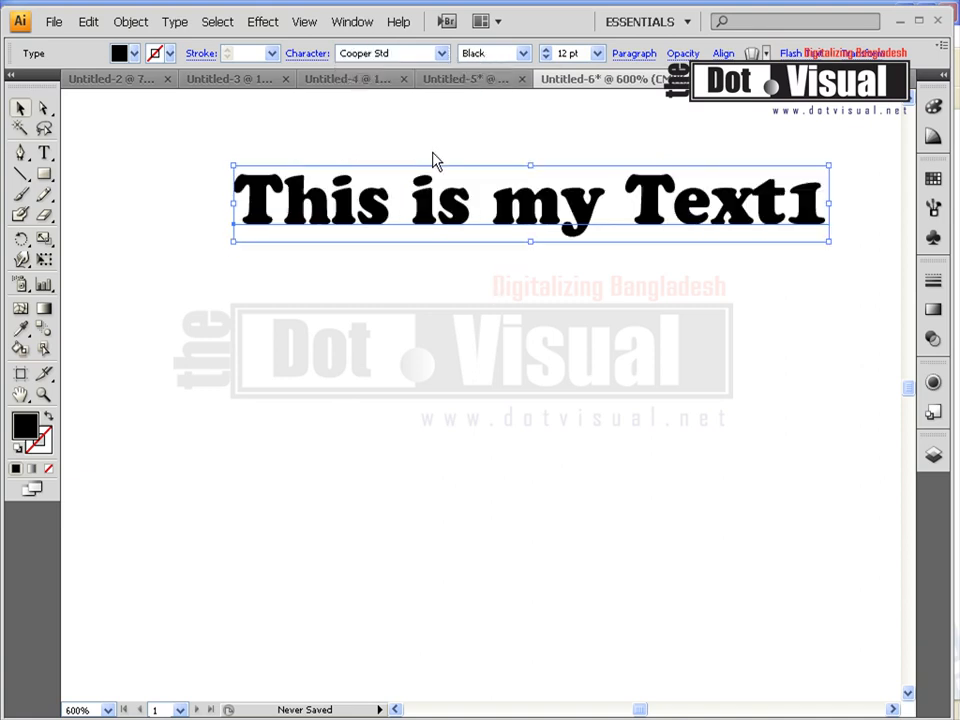
click(521, 55)
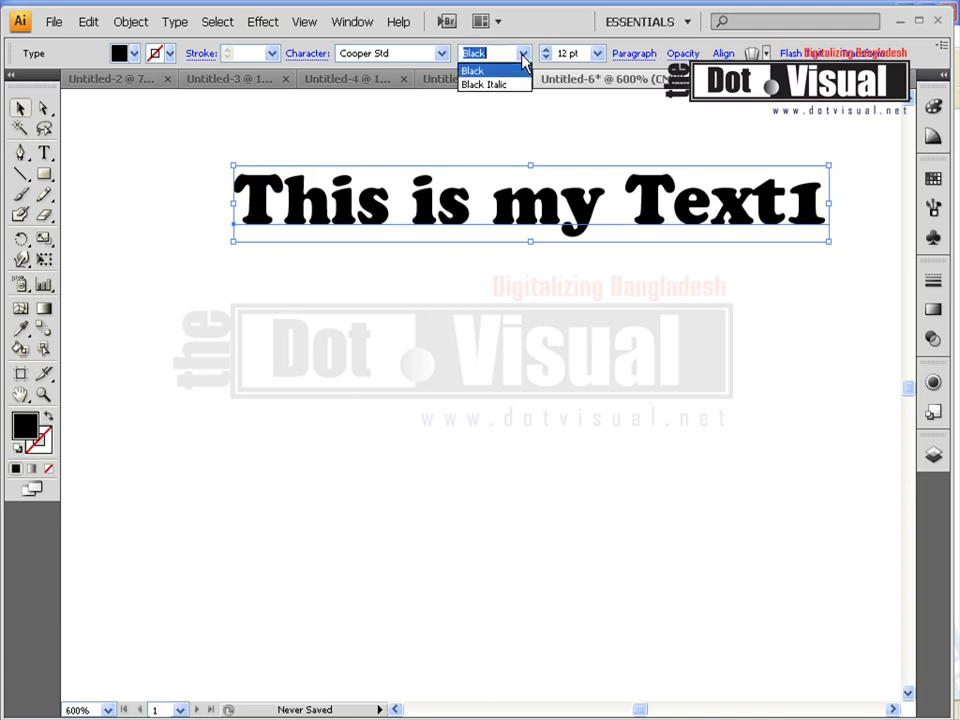
click(510, 86)
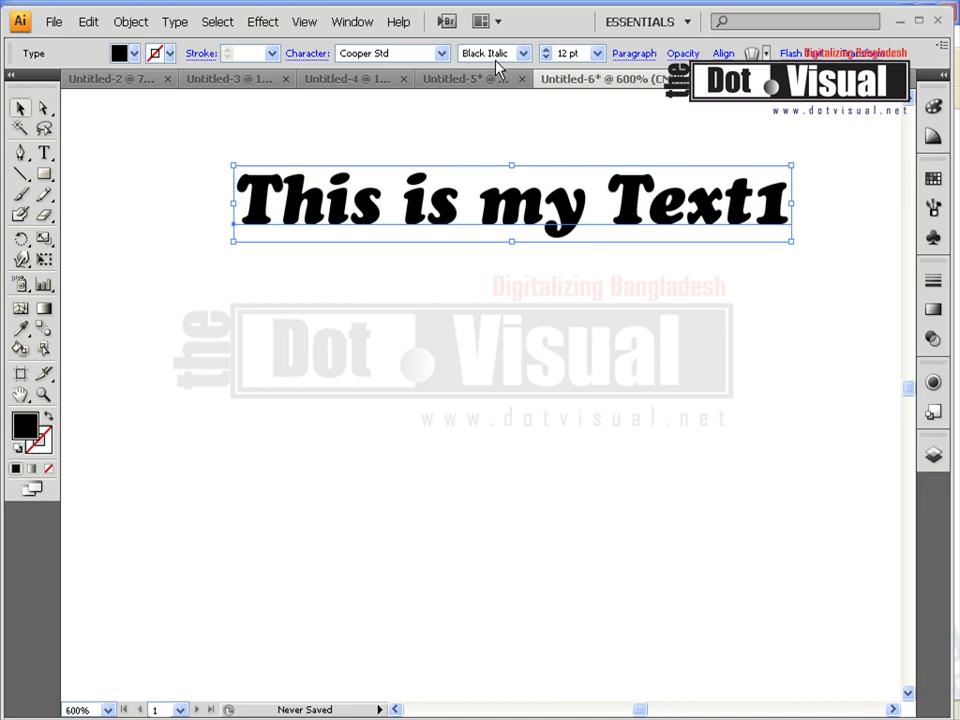
- Change the selected text's font to Eccentric Std with the Regular style
click(441, 56)
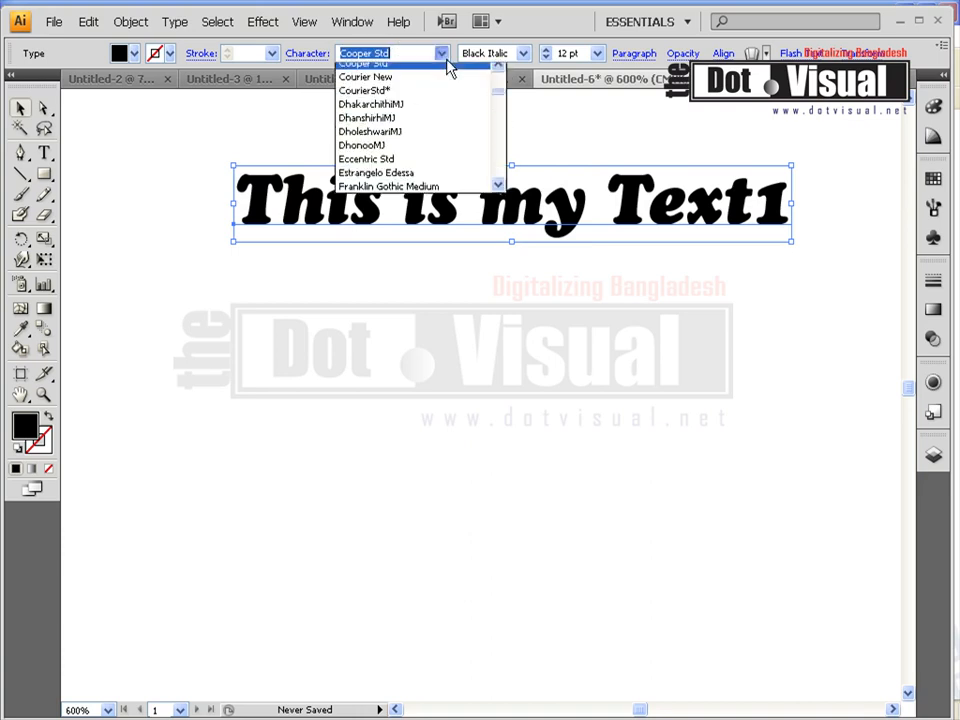
click(420, 167)
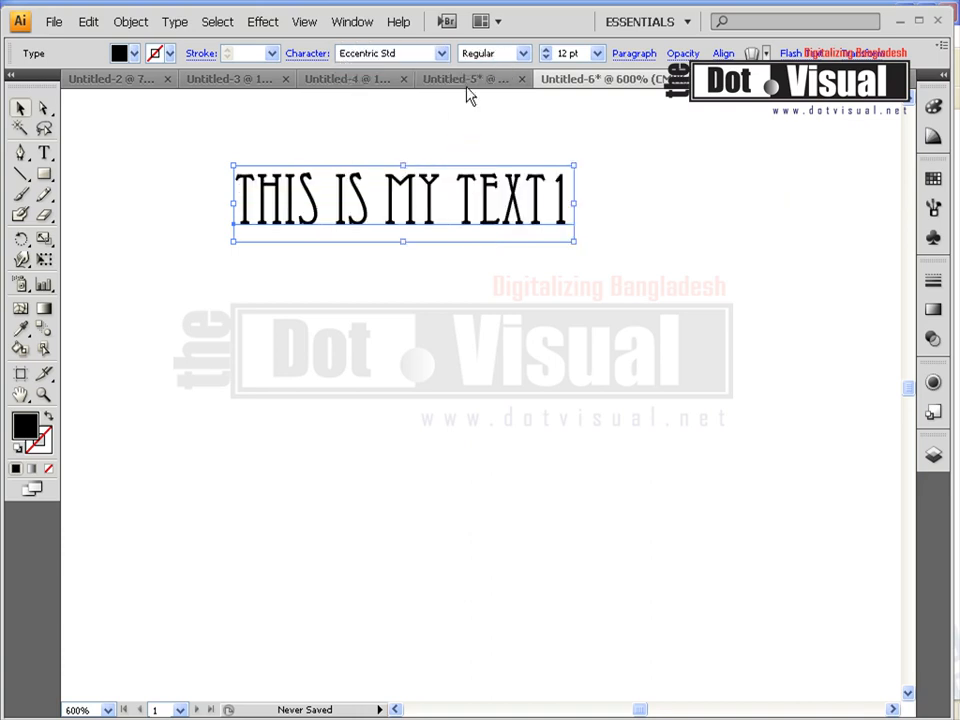
click(512, 55)
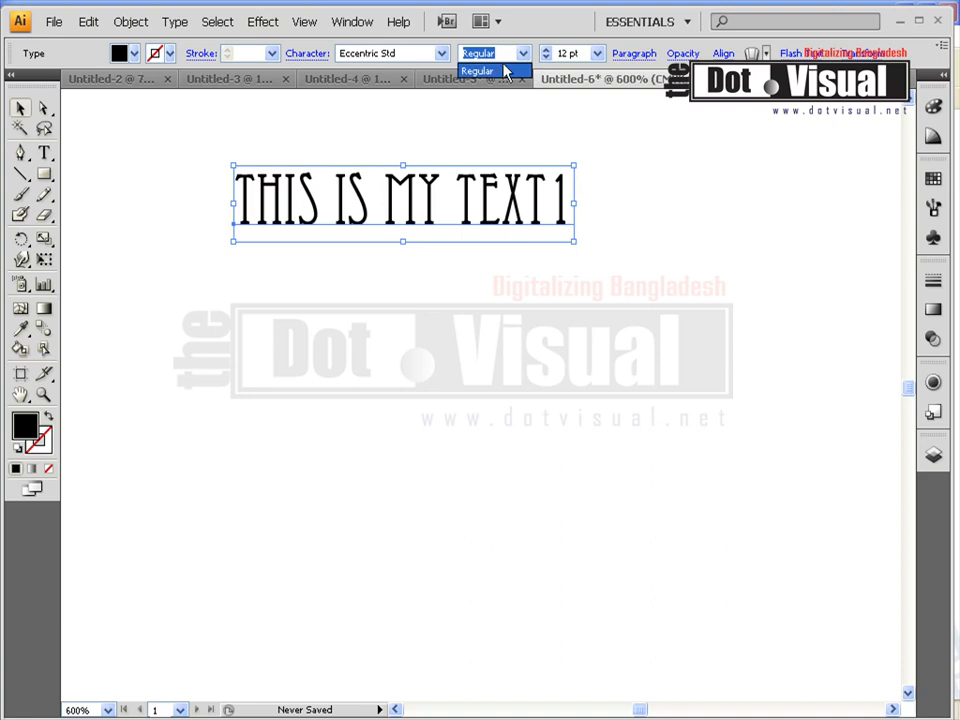
click(460, 71)
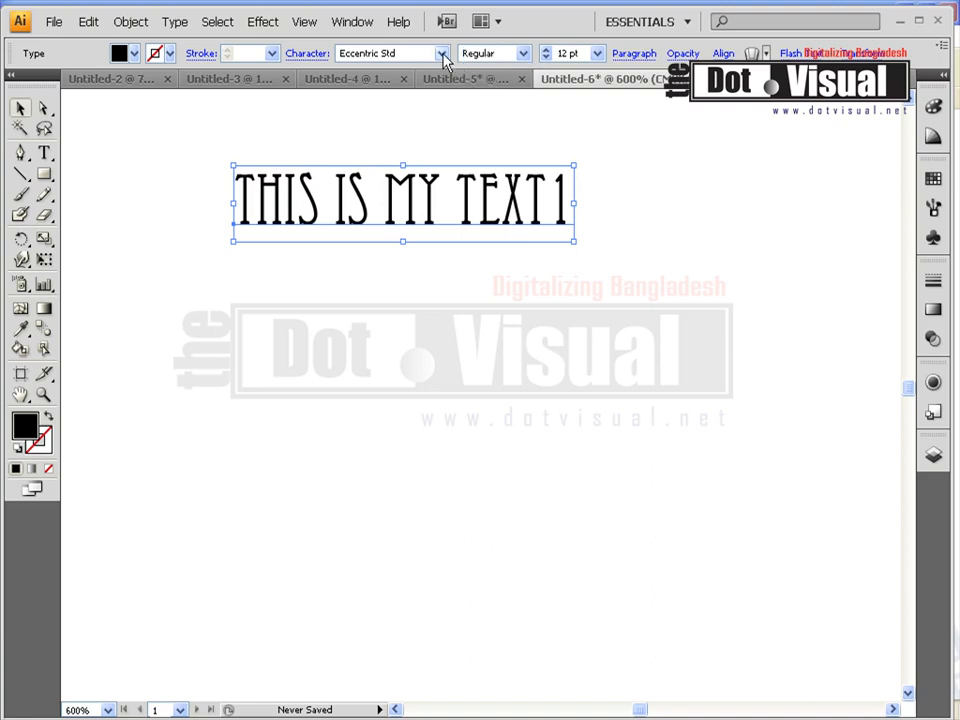
- Change the selected text's font to BrahmaputraMJ and check which font styles it offers
click(441, 54)
drag(494, 103, 494, 88)
click(418, 113)
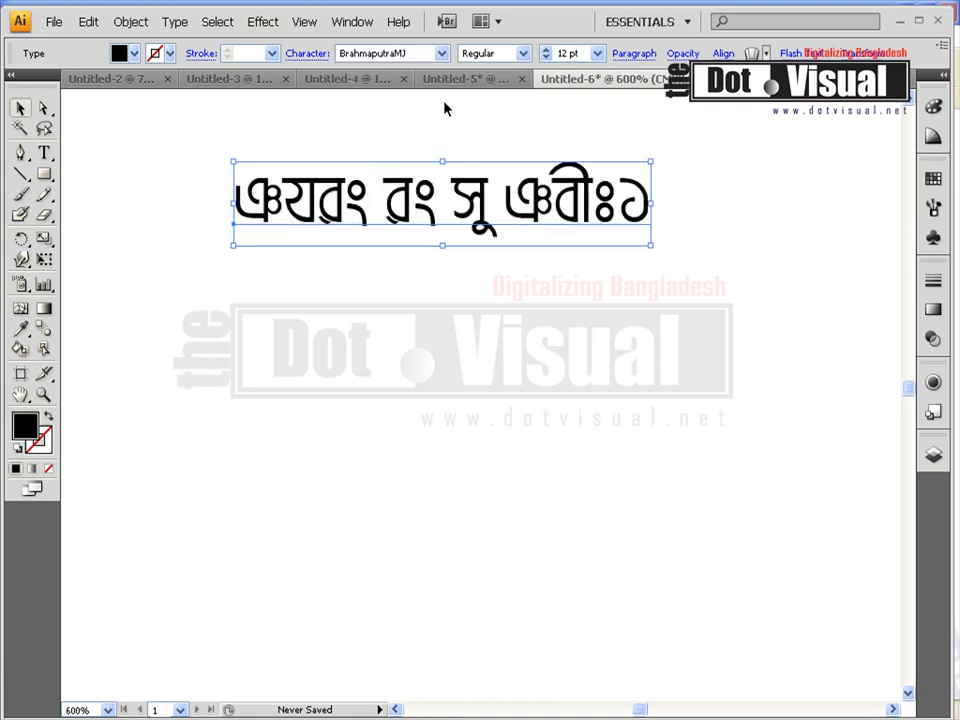
click(522, 58)
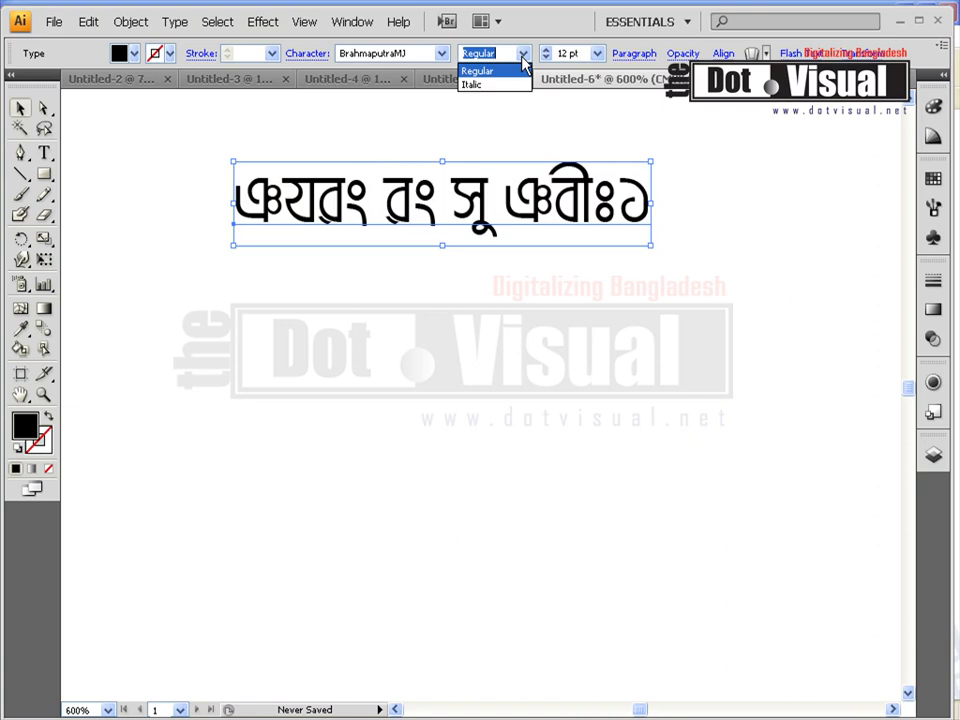
click(522, 58)
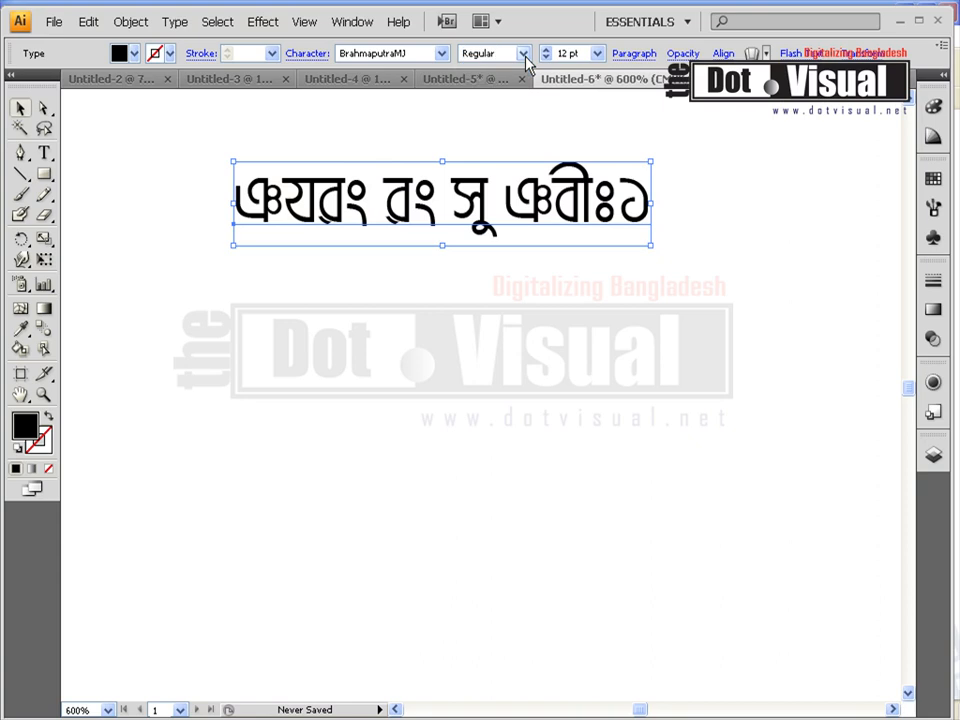
- Change the selected text's font to Arial and move the text object slightly down and to the left
click(441, 56)
drag(496, 91, 497, 83)
click(456, 99)
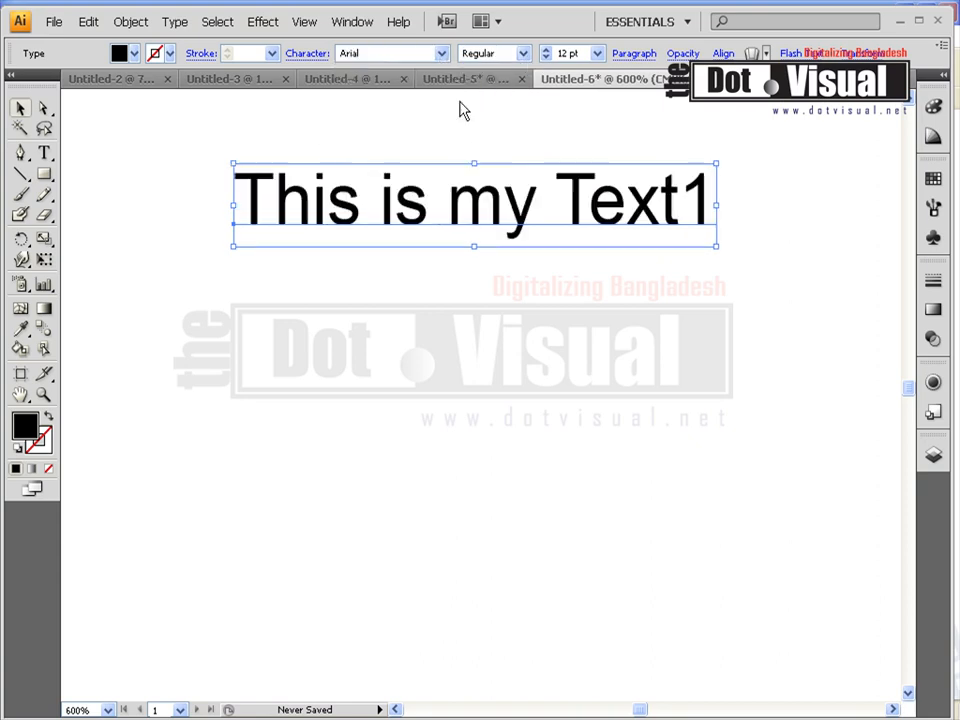
click(519, 62)
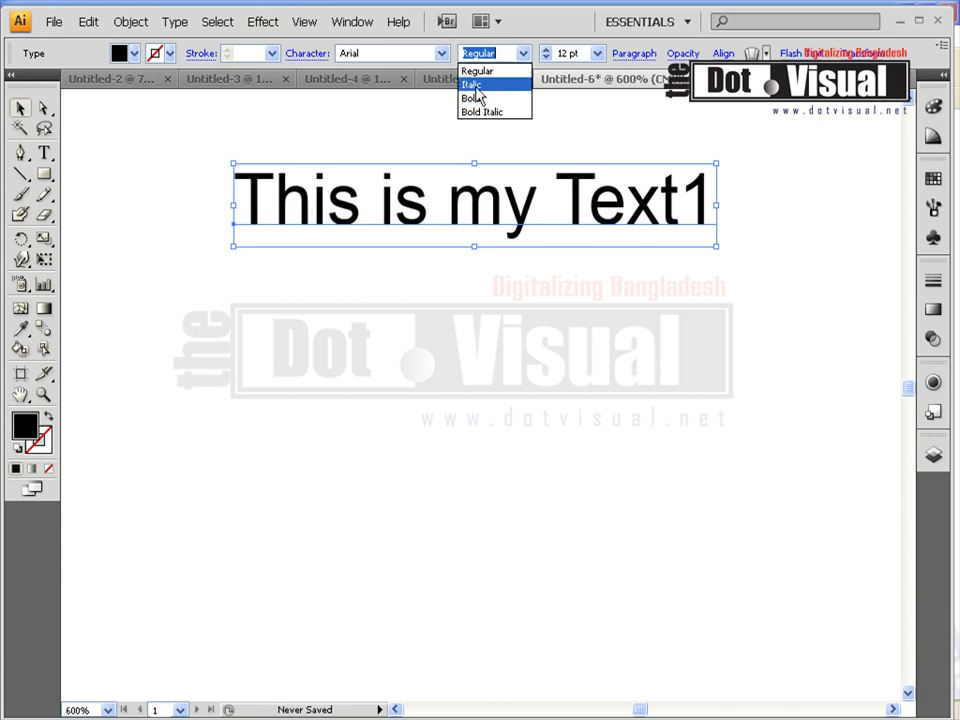
click(386, 138)
drag(453, 197, 429, 236)
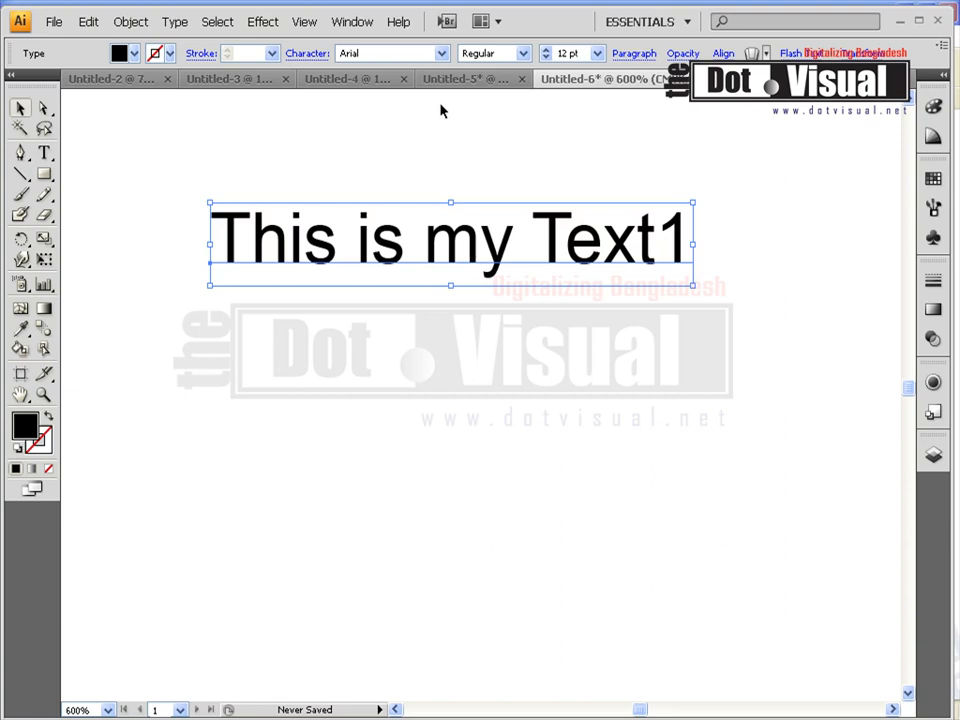
- Try the Italic style on the Arial text and set its style to Bold
click(522, 53)
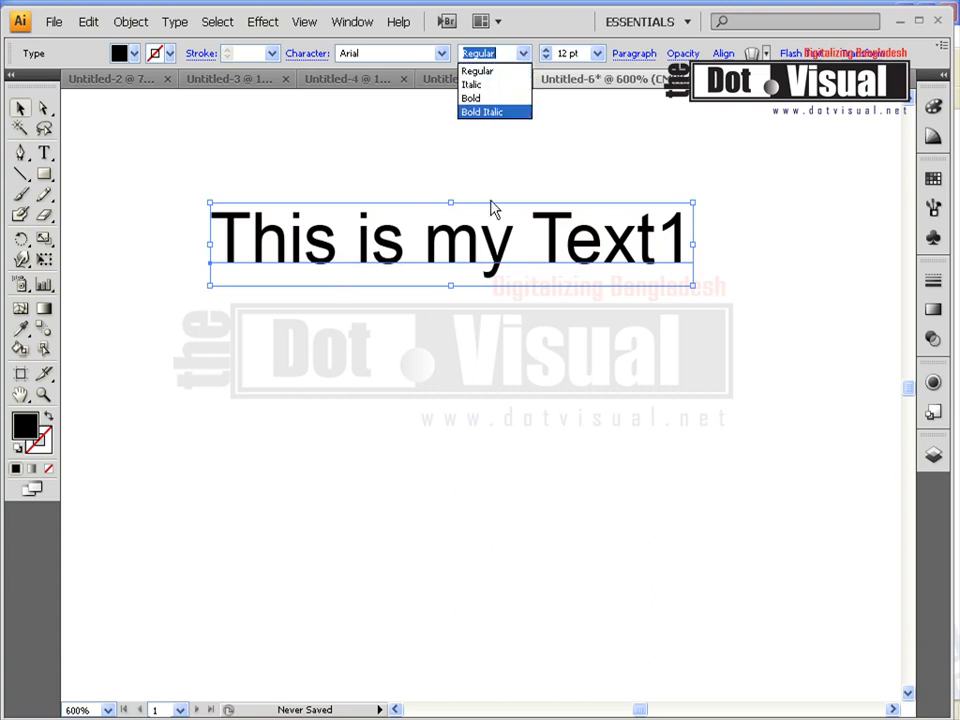
click(490, 86)
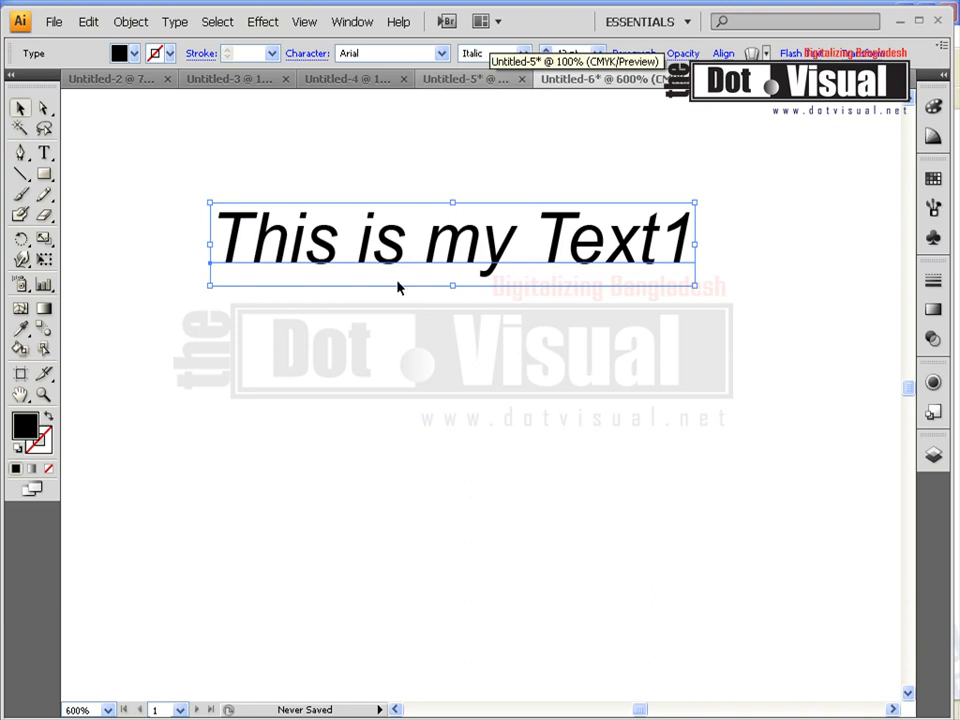
click(526, 55)
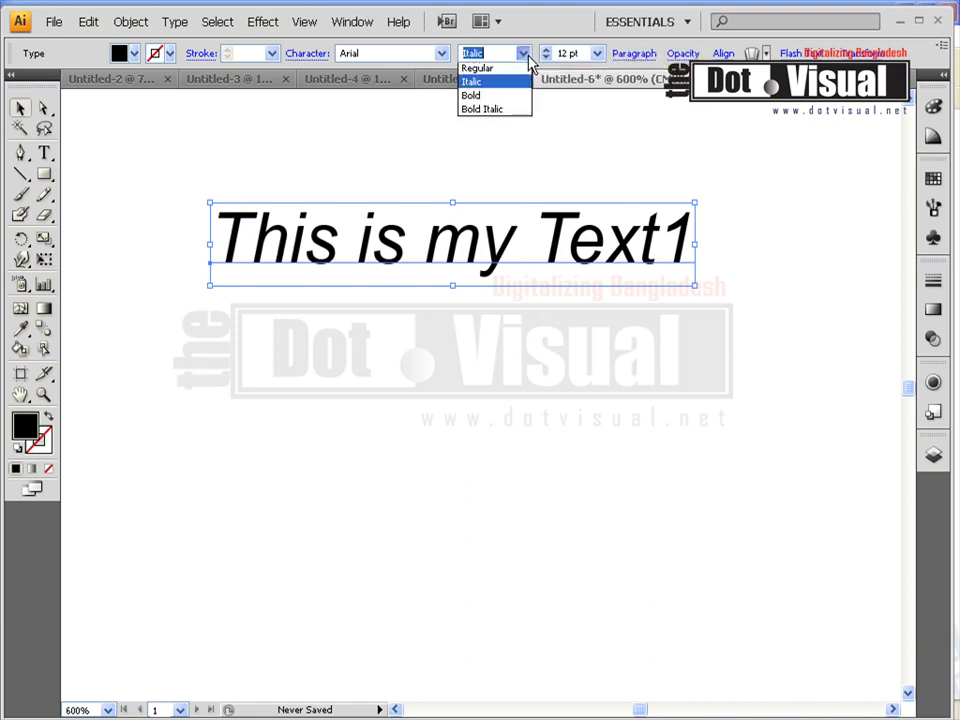
click(504, 97)
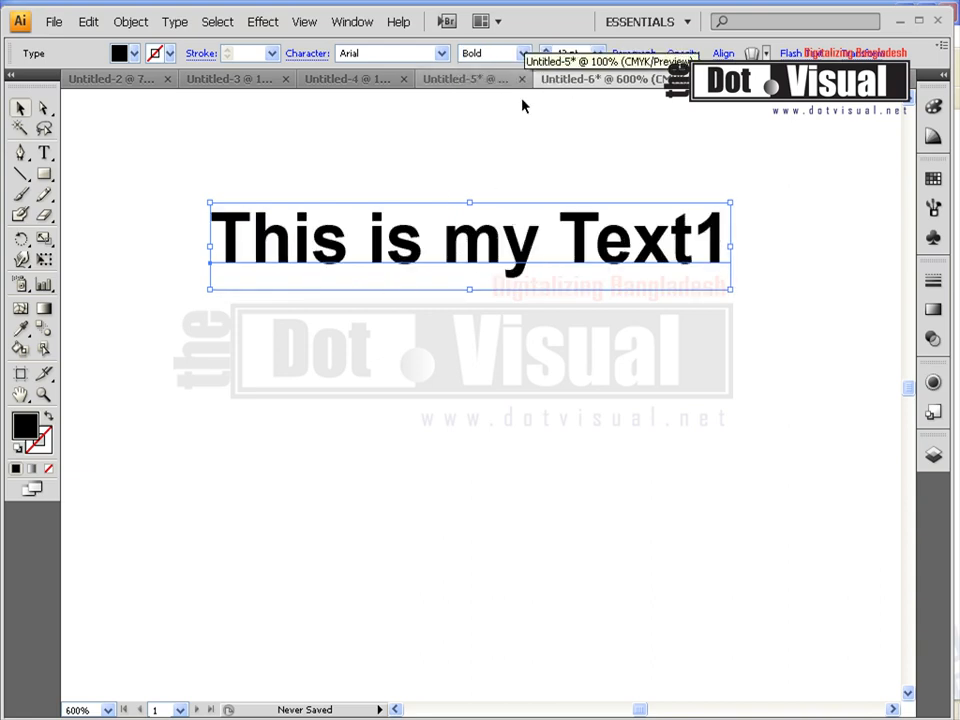
- Set the selected Arial text's style to Bold Italic and enlarge its font size to 36 pt
click(522, 53)
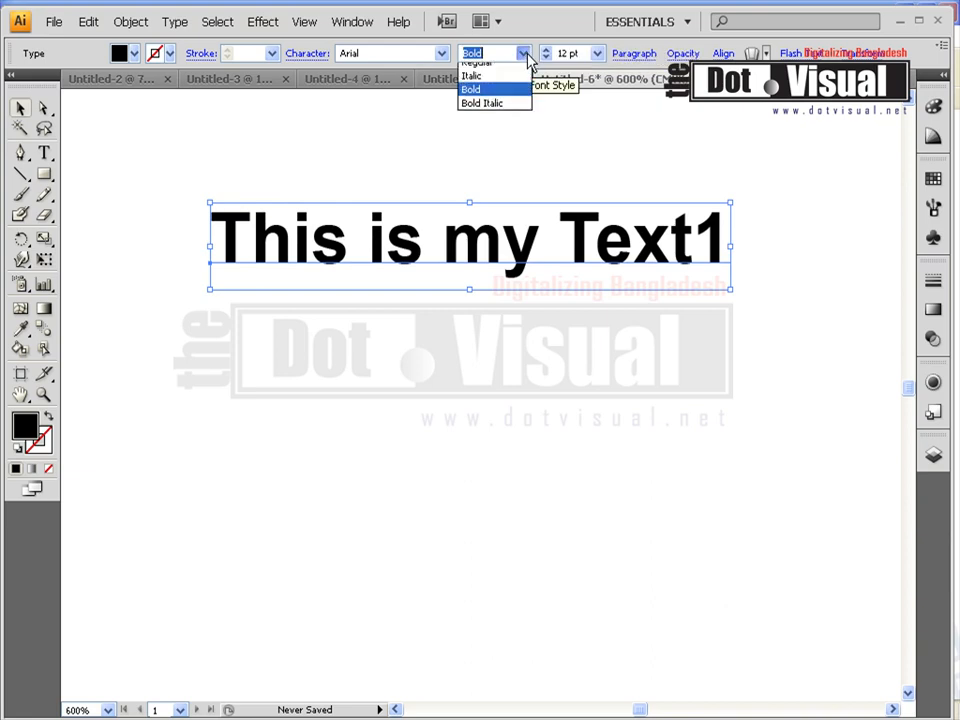
click(510, 114)
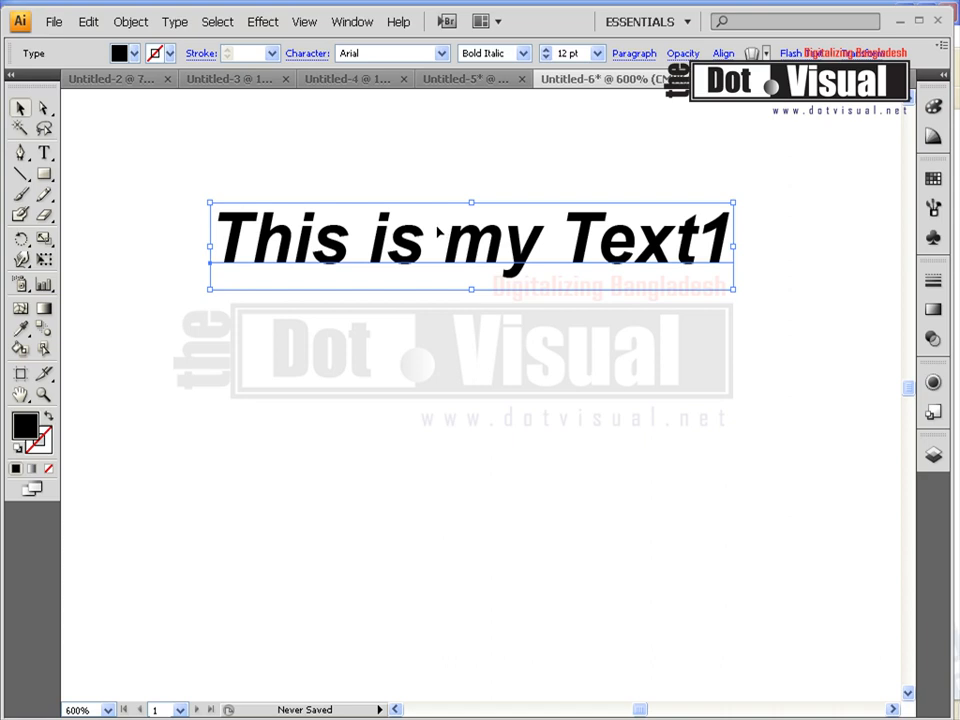
click(597, 53)
click(585, 249)
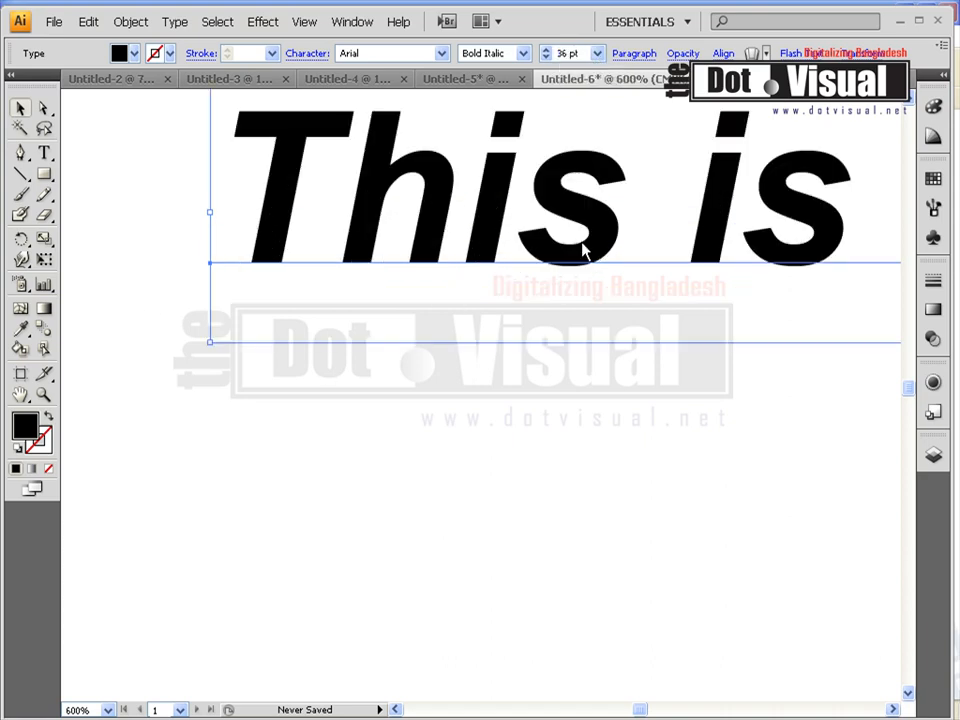
- Reduce the text's font size to 11 pt and adjust it down and up in one-point steps, ending at 12 pt
click(597, 53)
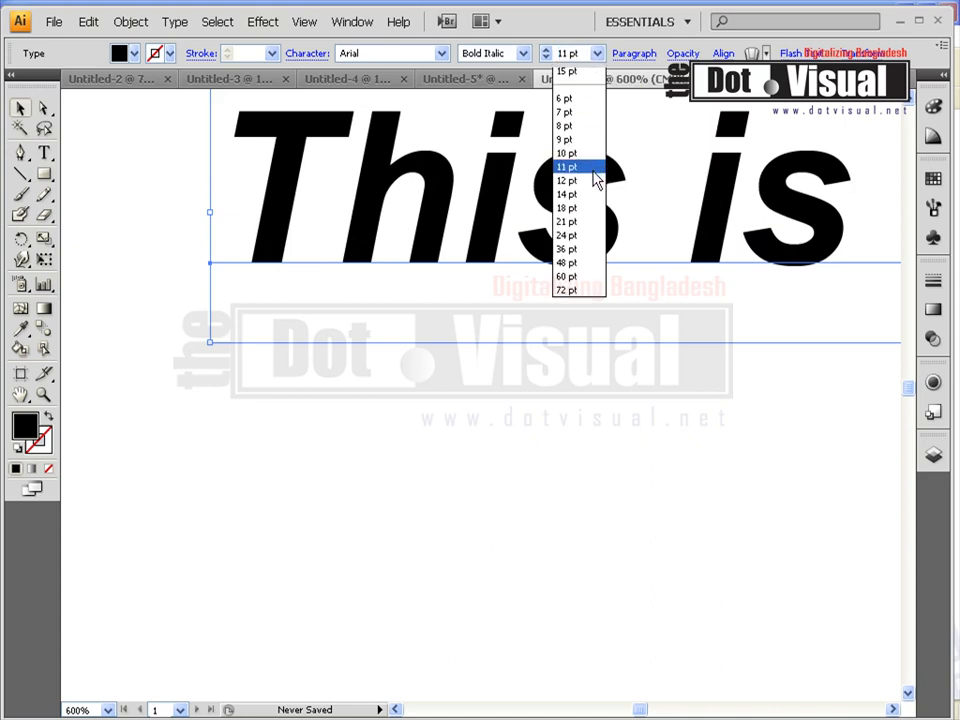
click(593, 168)
click(546, 56)
click(545, 49)
click(545, 49)
click(546, 57)
click(545, 49)
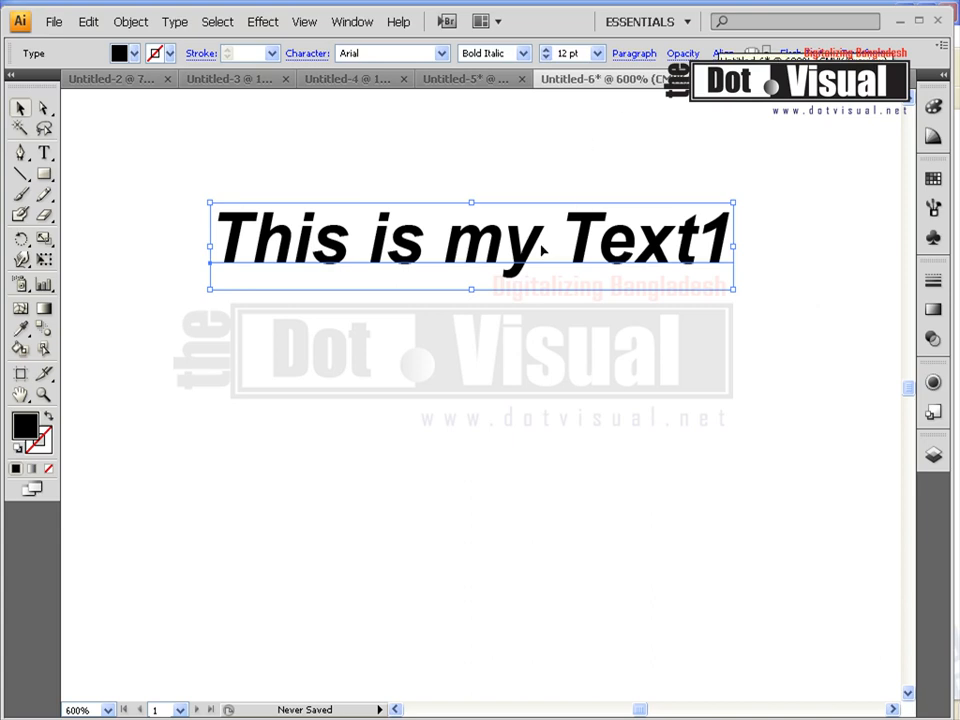
click(367, 188)
click(402, 236)
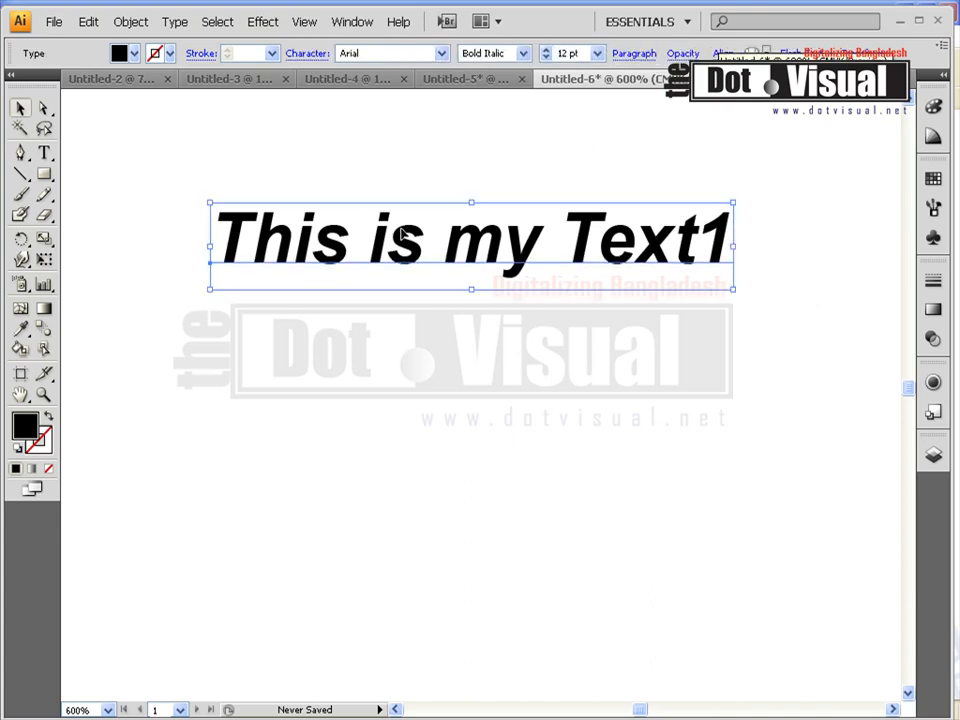